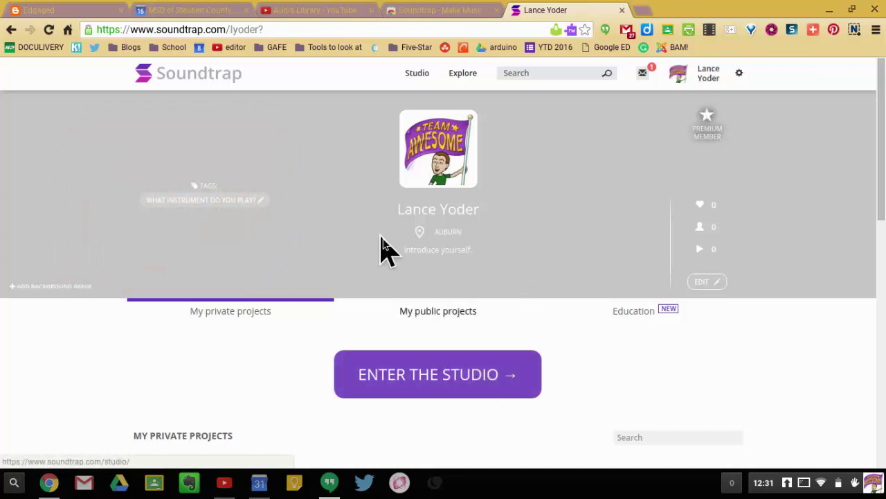
Step: Enter the Soundtrap studio and start a Blank Project
{"action": "left_click", "coordinate": [459, 393]}
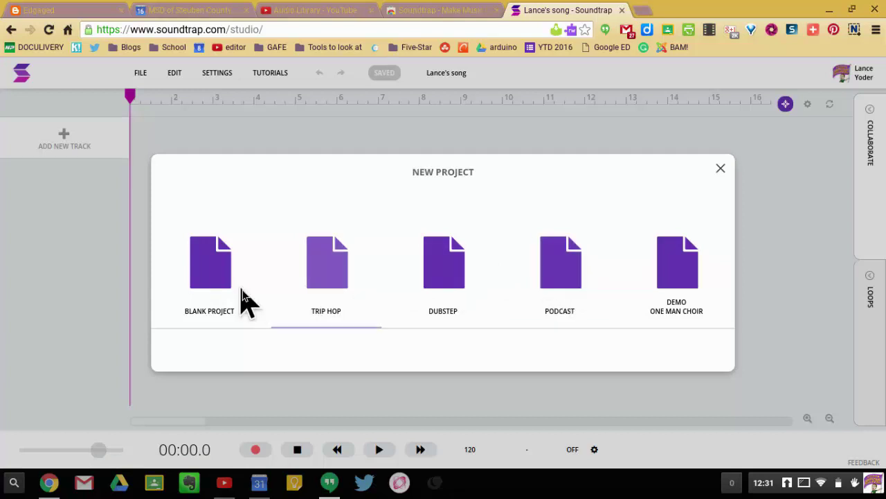
{"action": "left_click", "coordinate": [280, 314]}
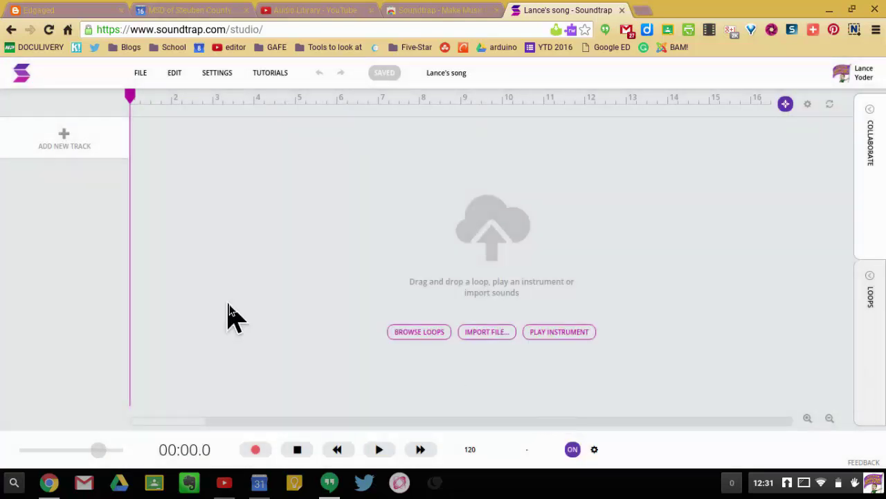
Step: Add the Bass - Abused 2 loop from the loop library at the timeline start, then rewind
{"action": "left_click", "coordinate": [70, 142]}
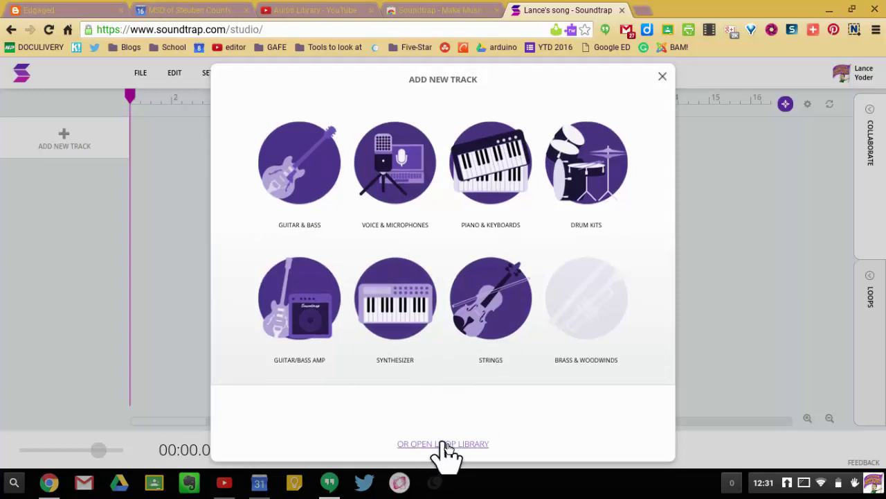
{"action": "left_click", "coordinate": [443, 443]}
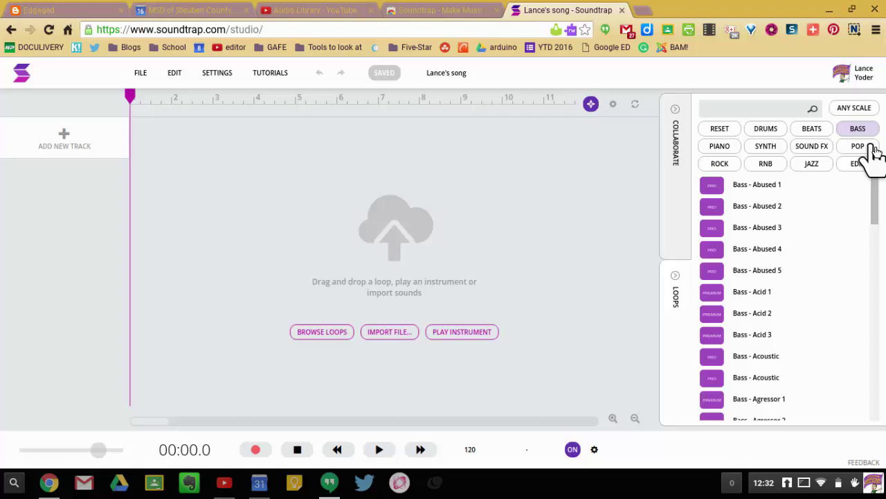
{"action": "left_click", "coordinate": [714, 207]}
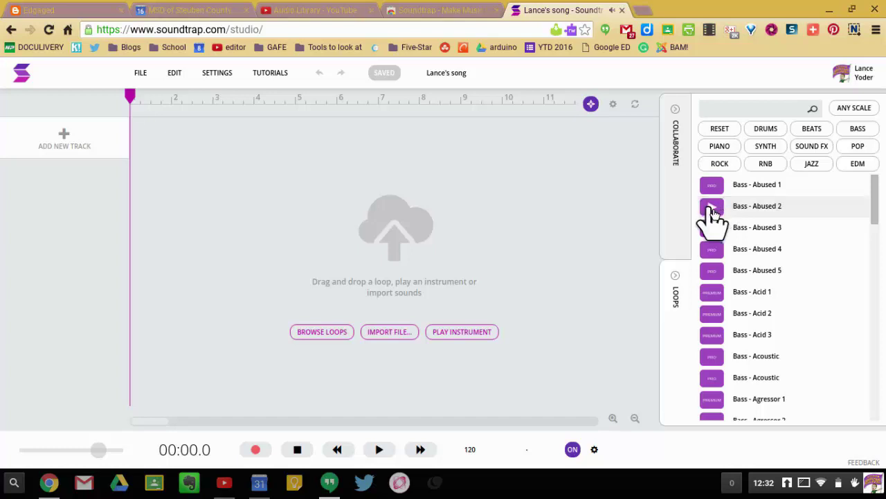
{"action": "mouse_move", "coordinate": [714, 219]}
{"action": "left_mouse_down"}
{"action": "mouse_move", "coordinate": [405, 191]}
{"action": "mouse_move", "coordinate": [135, 153]}
{"action": "left_mouse_up"}
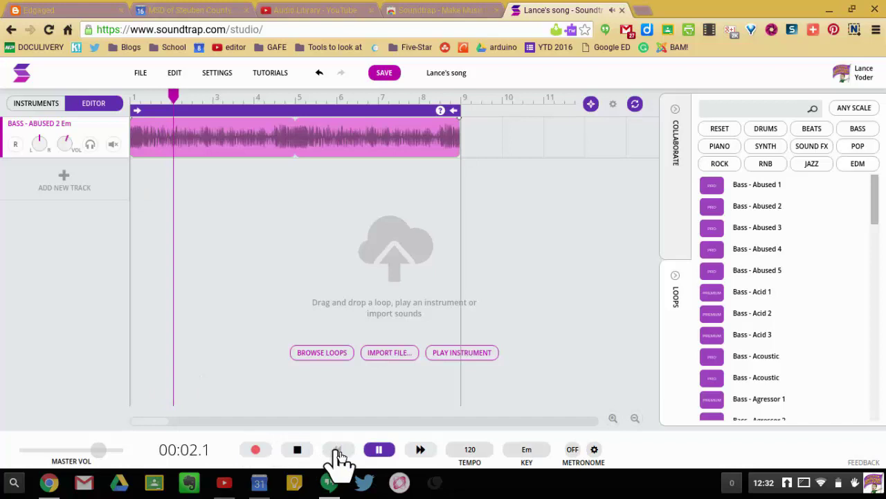
{"action": "left_click", "coordinate": [297, 450]}
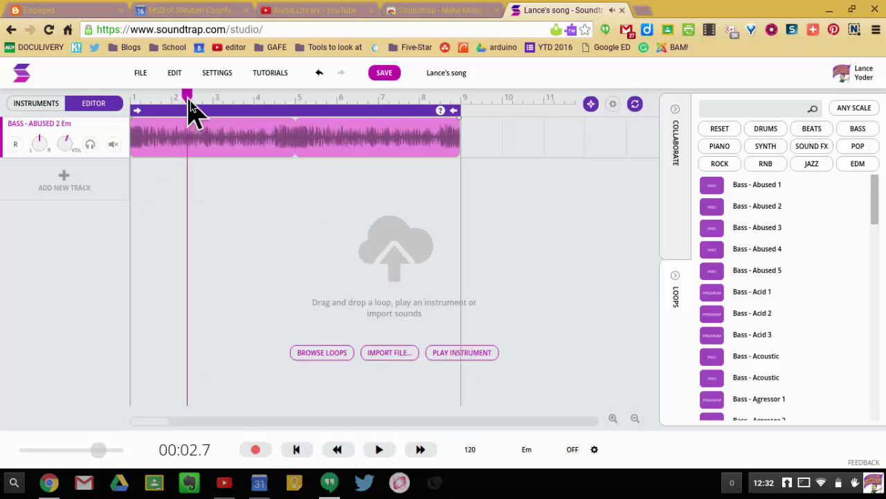
{"action": "left_click_drag", "start_coordinate": [191, 109], "coordinate": [131, 110]}
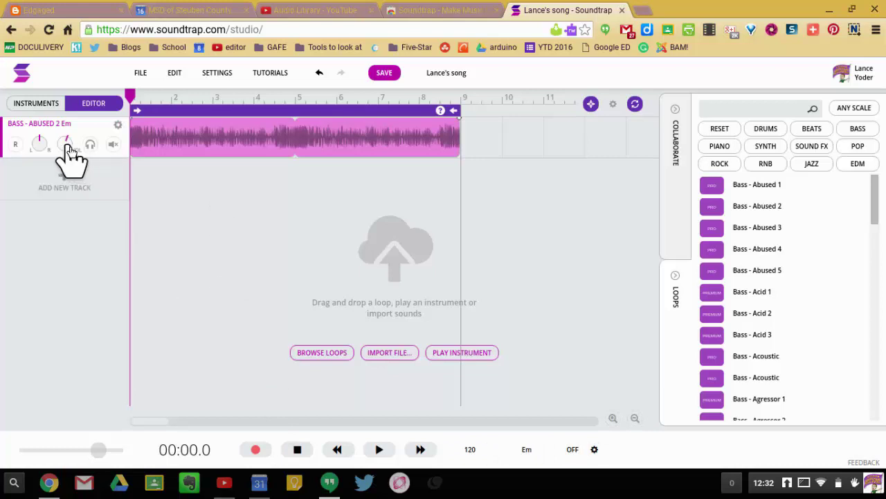
{"action": "left_click", "coordinate": [61, 180]}
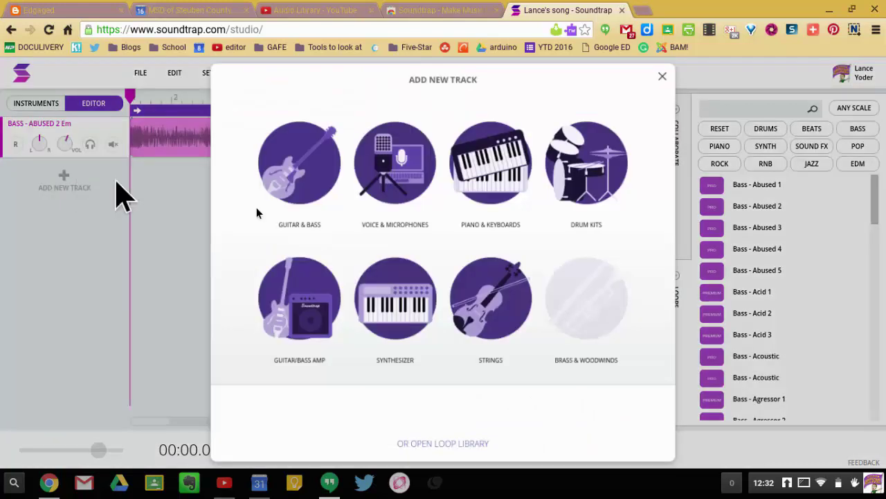
Step: Add a Voice & Microphones track and arm it for recording
{"action": "left_click", "coordinate": [77, 195]}
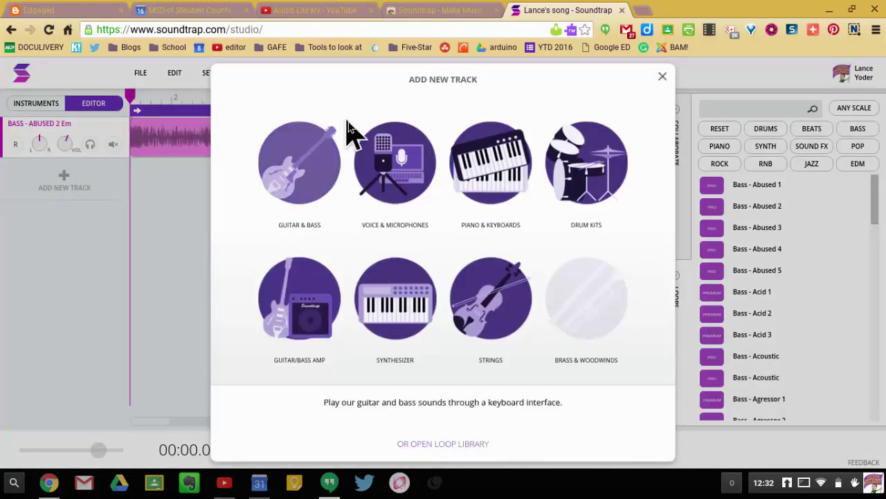
{"action": "left_click", "coordinate": [409, 176]}
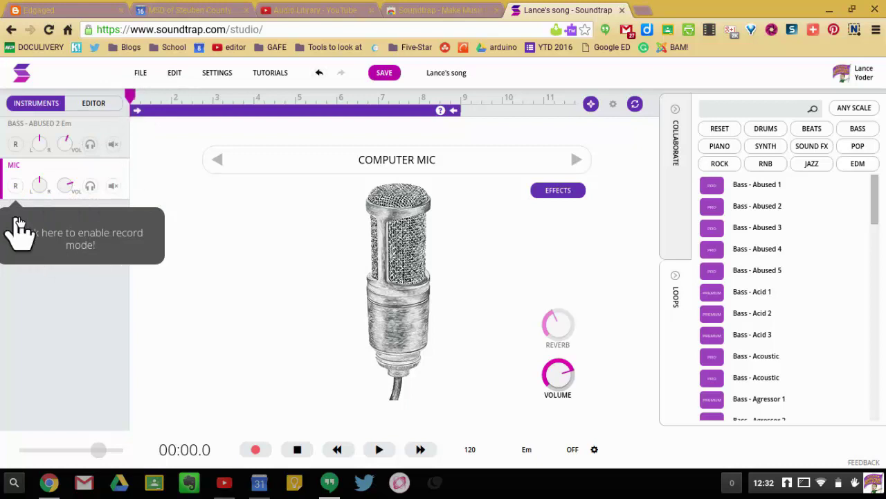
{"action": "left_click", "coordinate": [15, 186]}
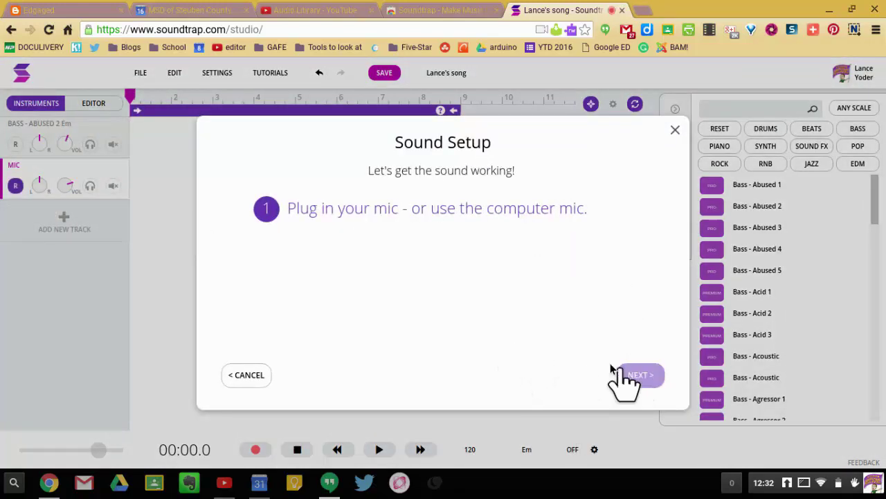
Step: Complete the microphone Sound Setup, including input device selection and the volume test
{"action": "left_click", "coordinate": [658, 380]}
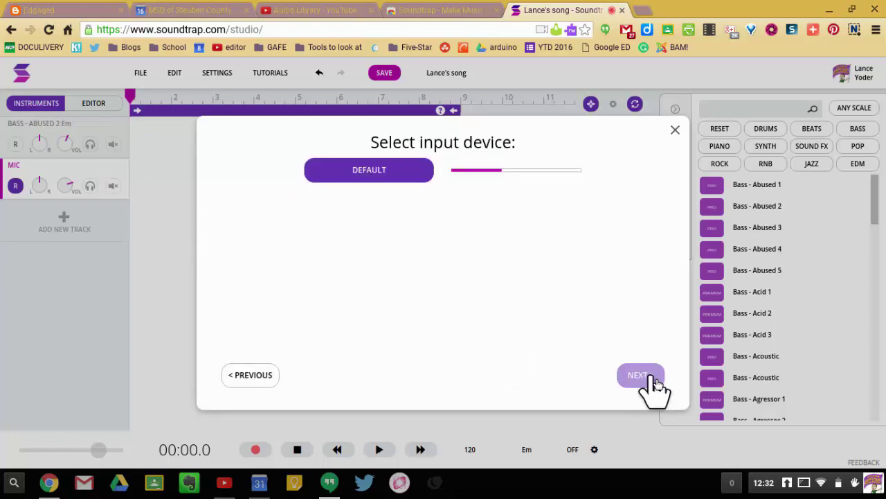
{"action": "left_click", "coordinate": [630, 374]}
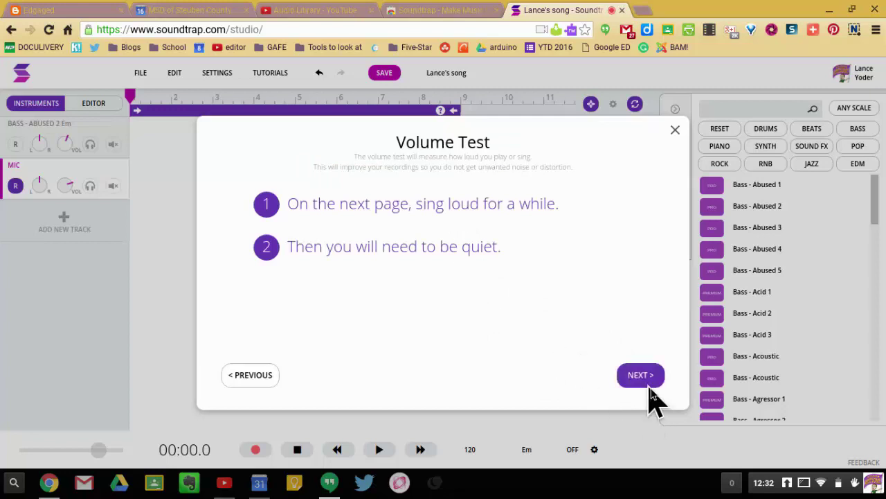
{"action": "left_click", "coordinate": [648, 380]}
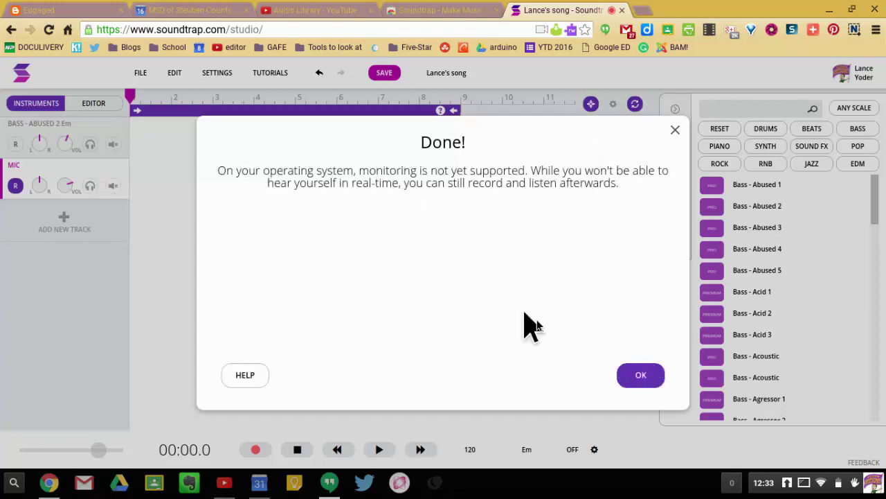
{"action": "left_click", "coordinate": [650, 380]}
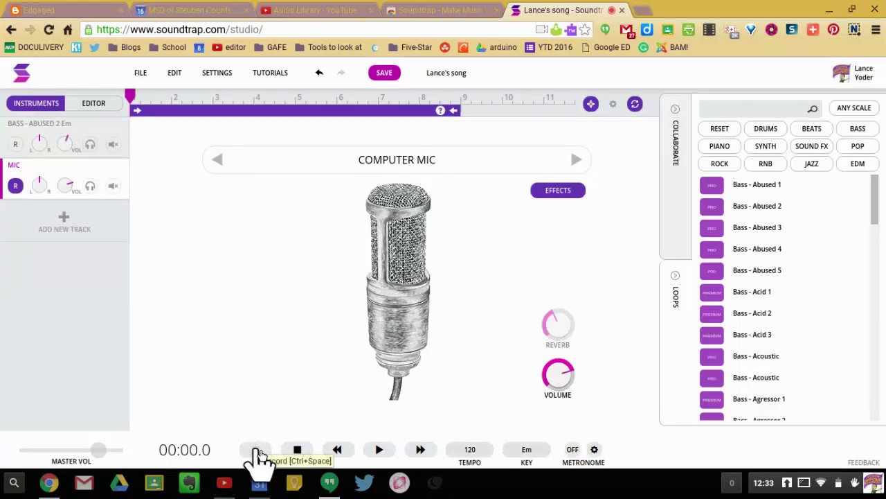
Step: Record a short test take on the mic track and check each track's instrument settings
{"action": "left_click", "coordinate": [256, 450]}
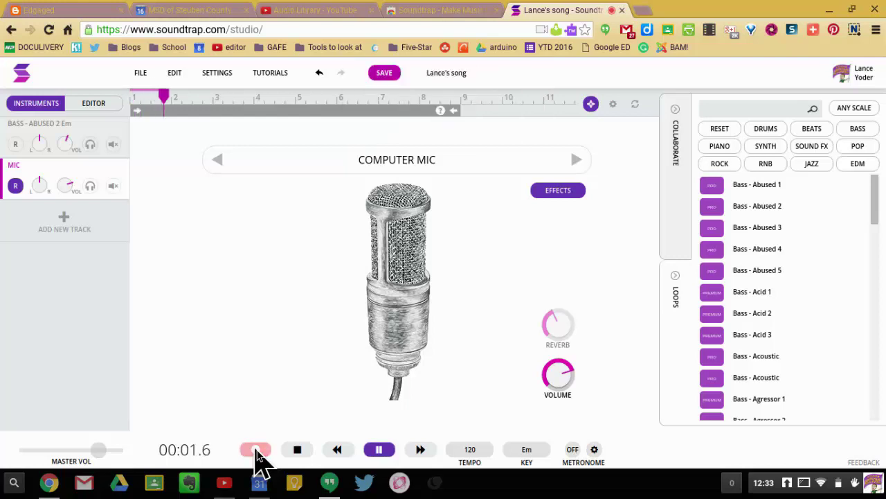
{"action": "left_click", "coordinate": [256, 450]}
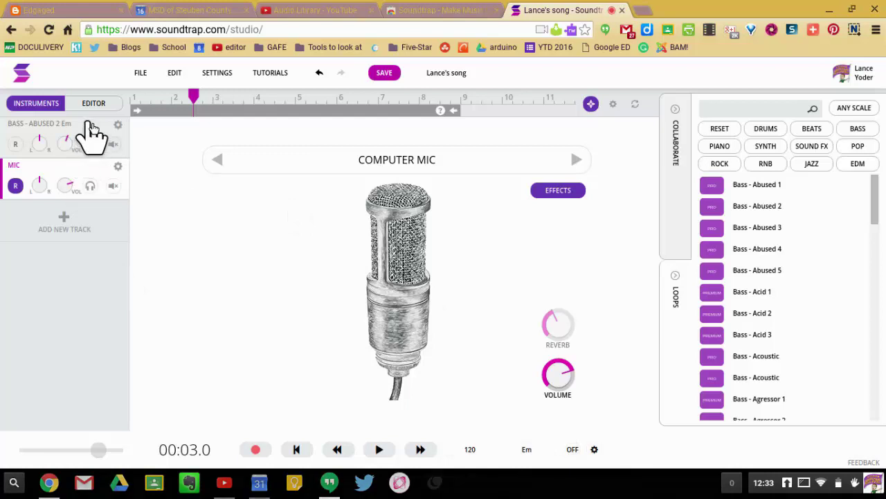
{"action": "left_click", "coordinate": [92, 132]}
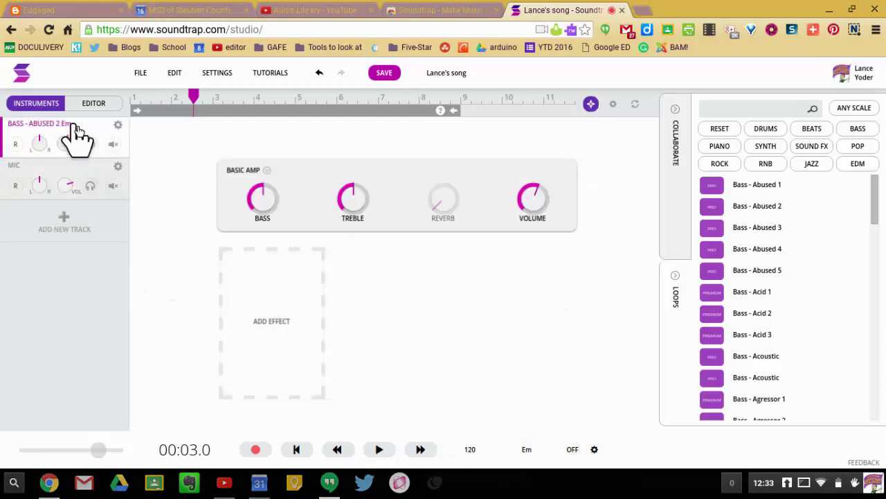
{"action": "left_click", "coordinate": [86, 183]}
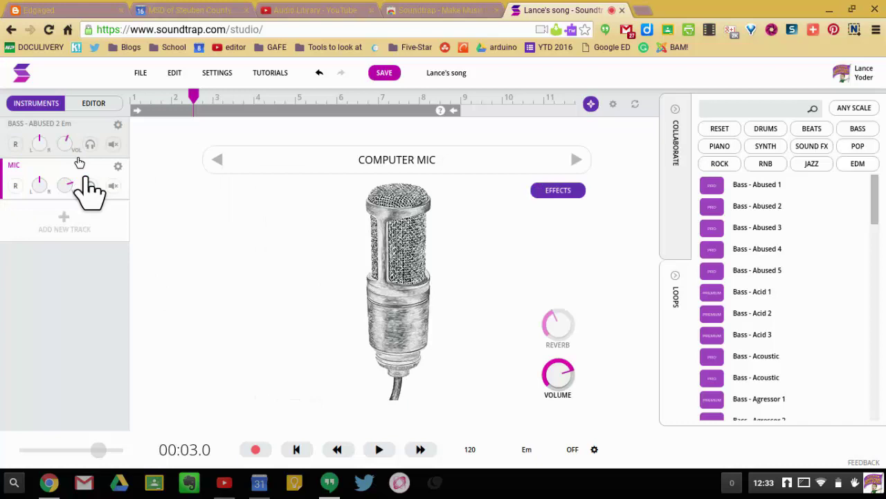
Step: Delete the test clip in the Editor and move the playhead to bar 9
{"action": "left_click", "coordinate": [93, 103]}
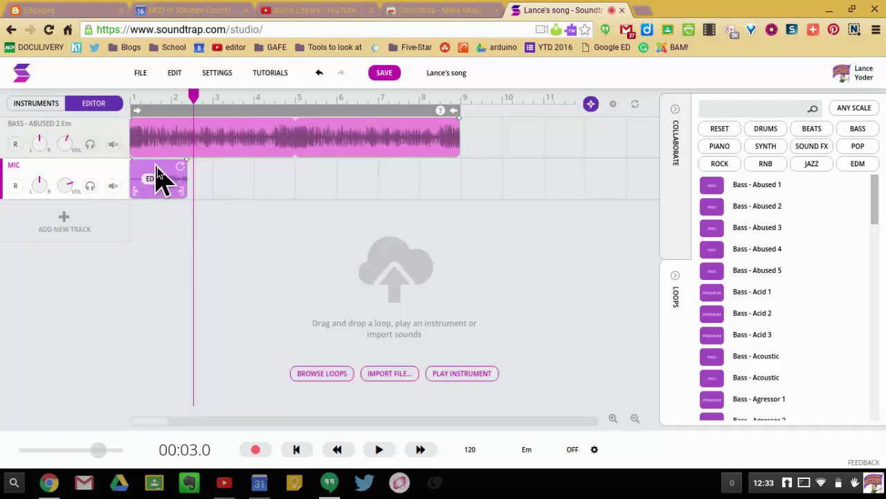
{"action": "left_click_drag", "start_coordinate": [158, 173], "coordinate": [513, 206]}
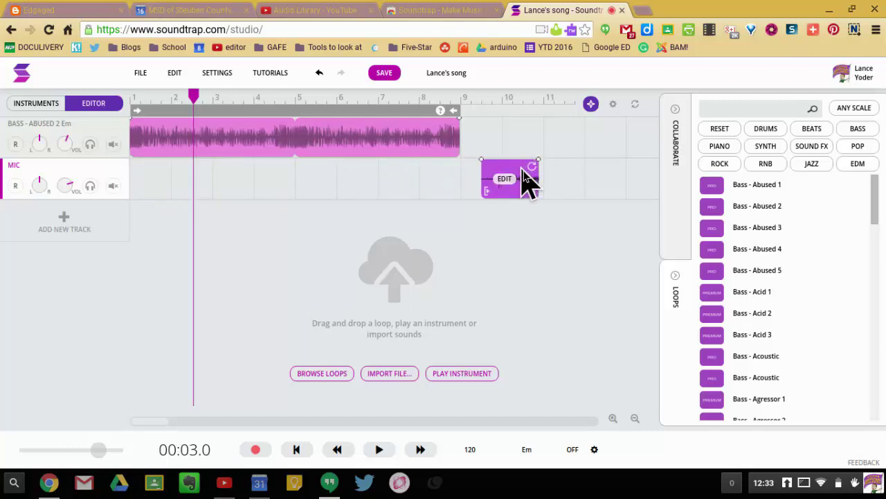
{"action": "key", "text": "Delete"}
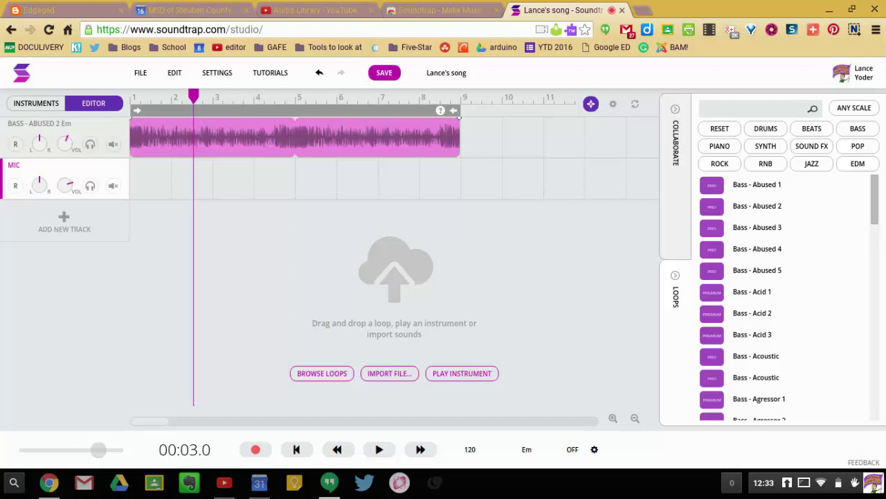
{"action": "left_click_drag", "start_coordinate": [194, 95], "coordinate": [464, 101]}
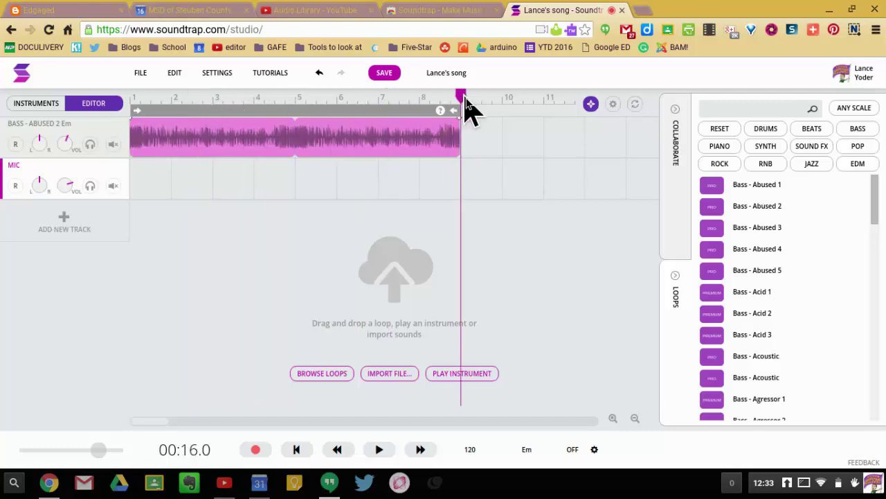
Step: Arm the MIC track and record a voice clip starting at bar 9
{"action": "left_click", "coordinate": [17, 187]}
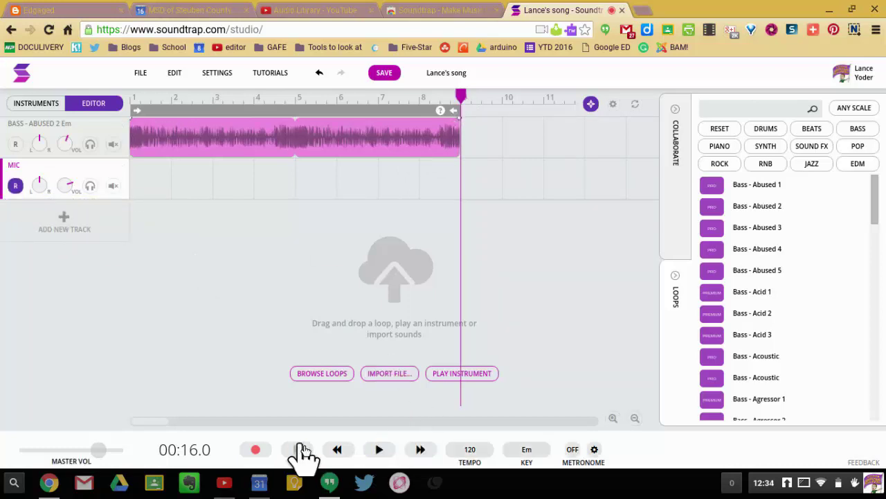
{"action": "left_click", "coordinate": [255, 450]}
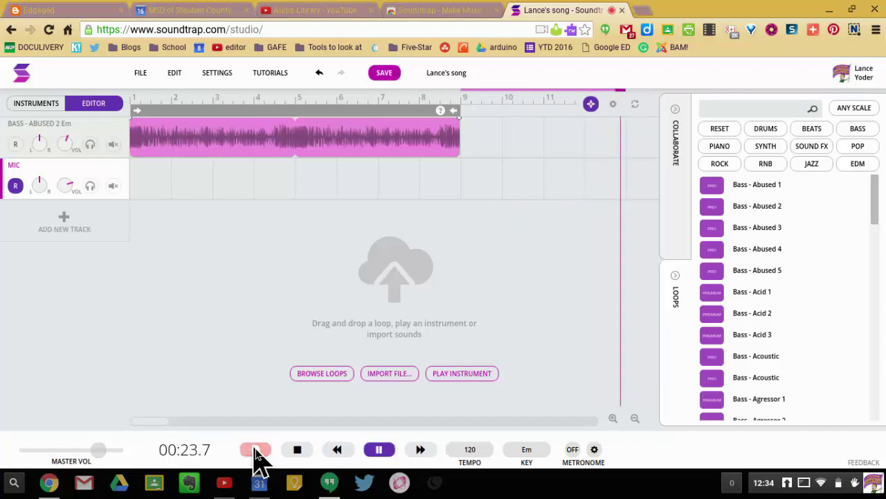
{"action": "left_click", "coordinate": [296, 450]}
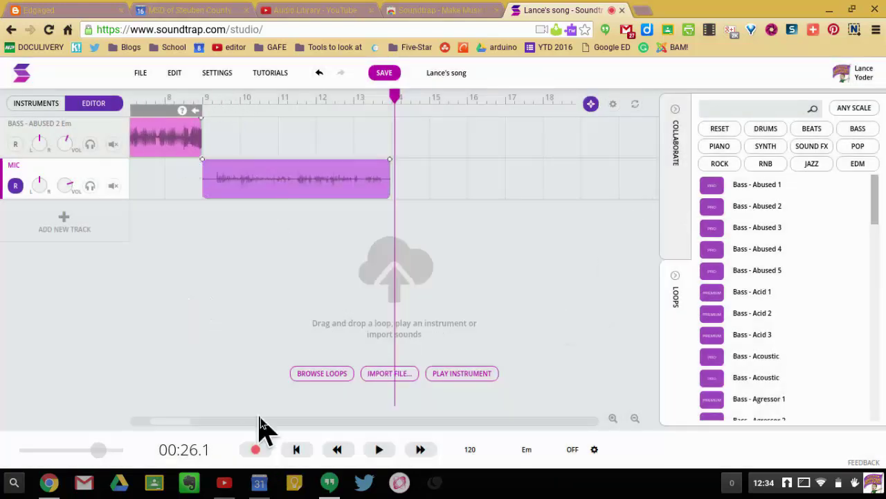
{"action": "left_click_drag", "start_coordinate": [162, 422], "coordinate": [127, 420]}
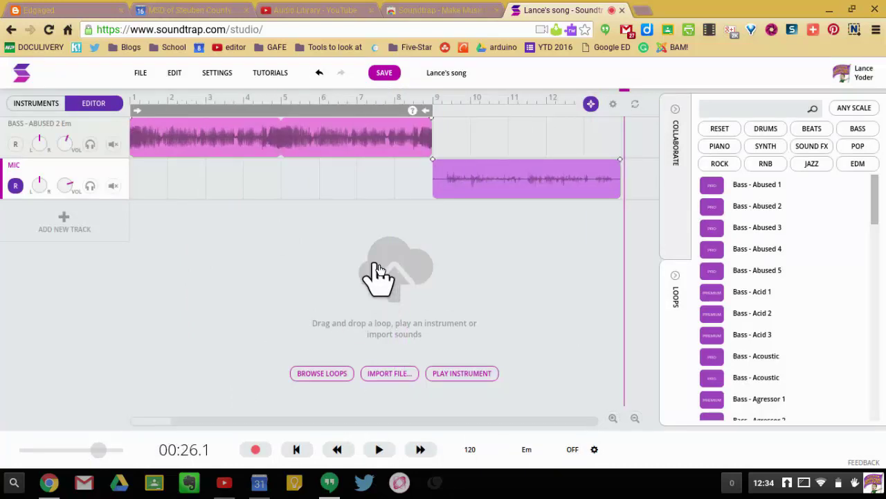
Step: Fade out the bass loop's last bar and shift the voice clip slightly left to overlap it
{"action": "left_click", "coordinate": [399, 142]}
{"action": "left_click", "coordinate": [394, 97]}
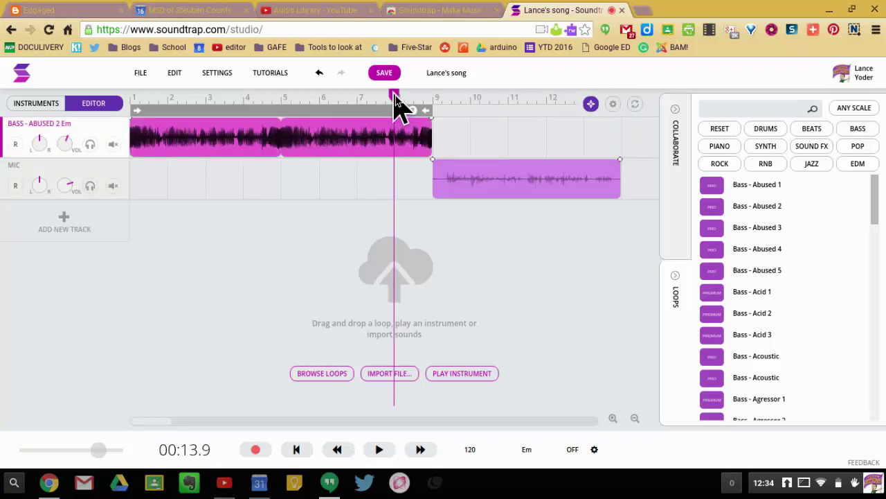
{"action": "left_click_drag", "start_coordinate": [394, 97], "coordinate": [388, 99]}
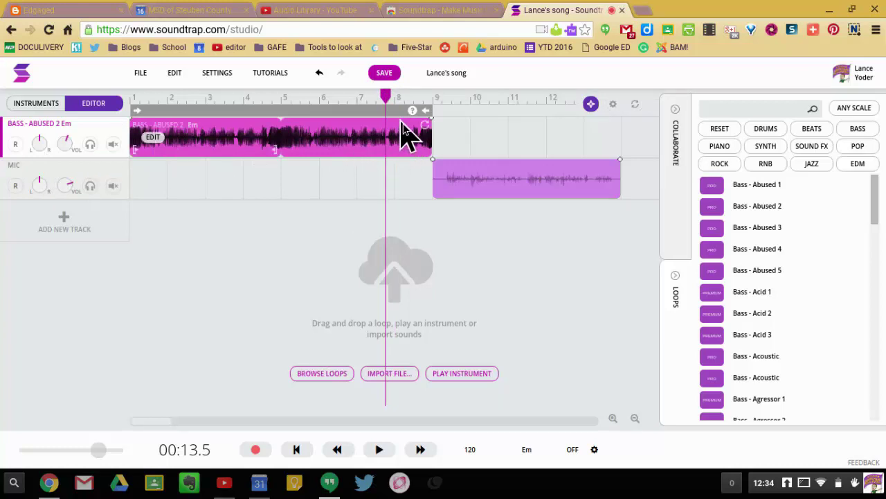
{"action": "right_click", "coordinate": [152, 140]}
{"action": "mouse_move", "coordinate": [208, 205]}
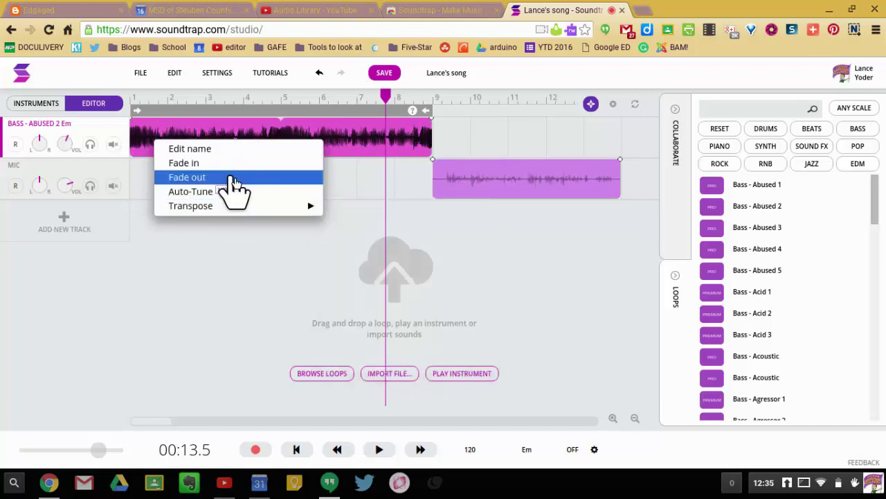
{"action": "left_click", "coordinate": [234, 179]}
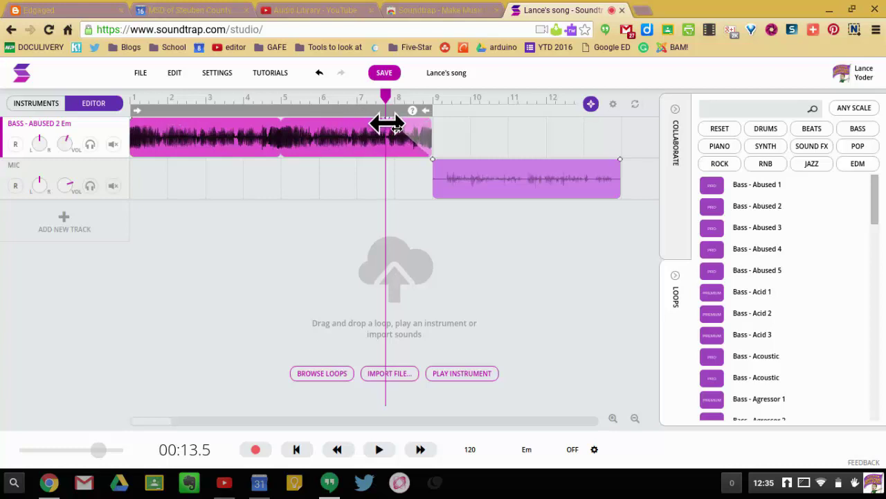
{"action": "left_click_drag", "start_coordinate": [483, 168], "coordinate": [467, 177]}
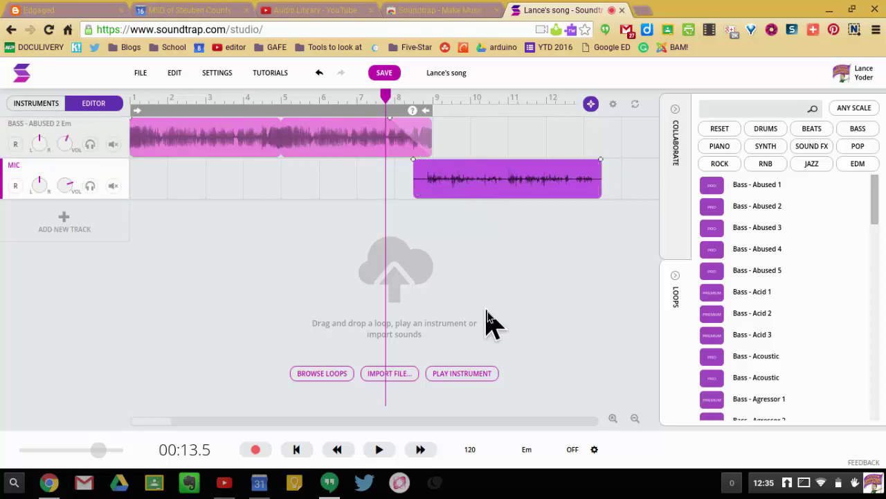
{"action": "left_click_drag", "start_coordinate": [389, 97], "coordinate": [134, 124]}
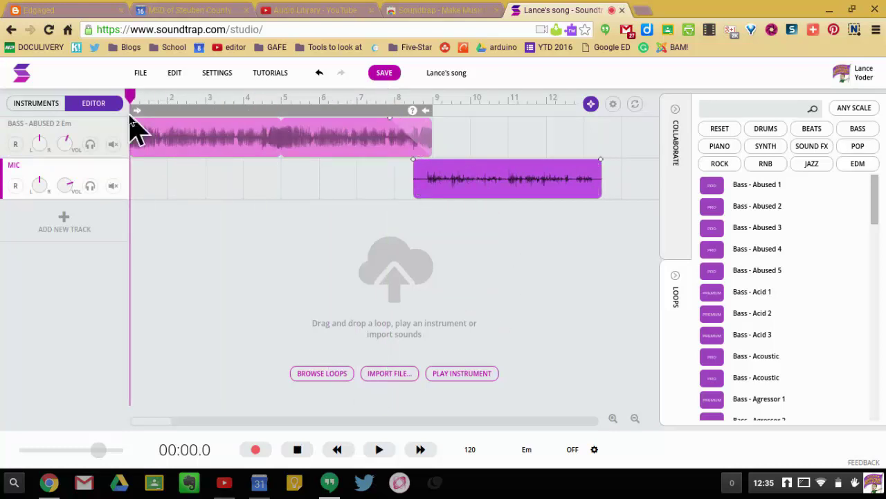
Step: Play back the fade into the voice clip from just before it, then save the project
{"action": "scroll", "coordinate": [317, 196], "scroll_direction": "right", "scroll_amount": 3}
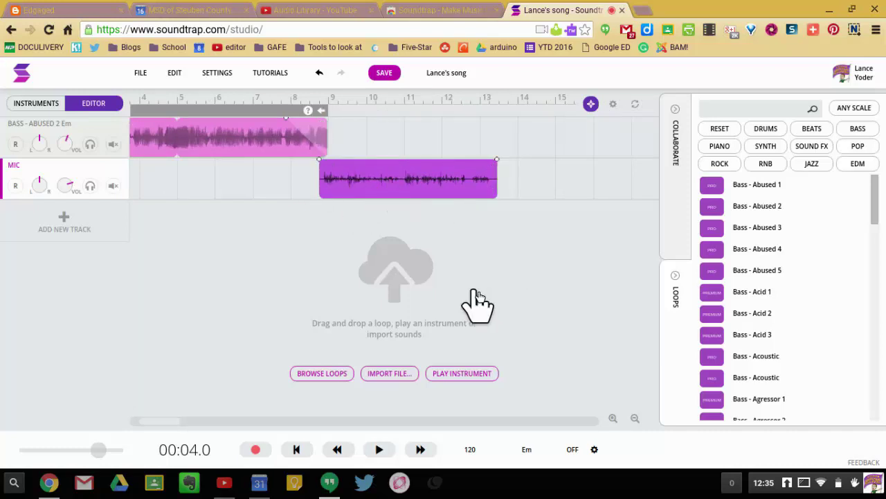
{"action": "left_click", "coordinate": [283, 110]}
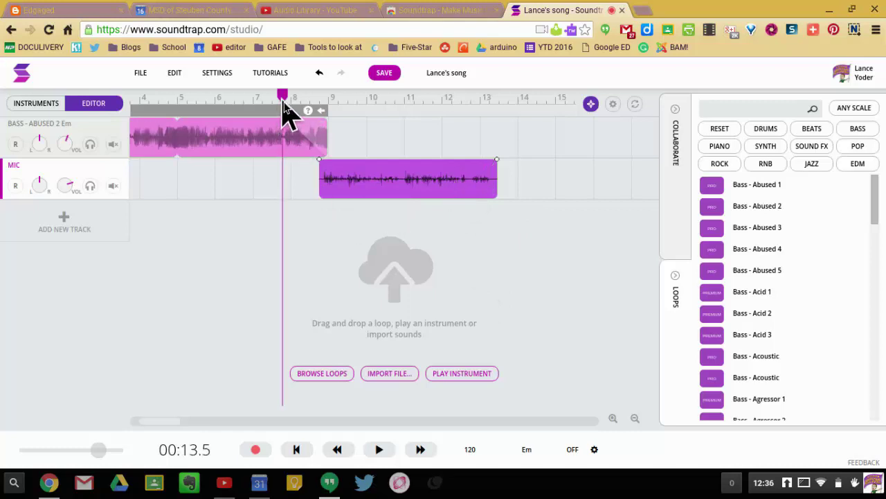
{"action": "left_click", "coordinate": [379, 452]}
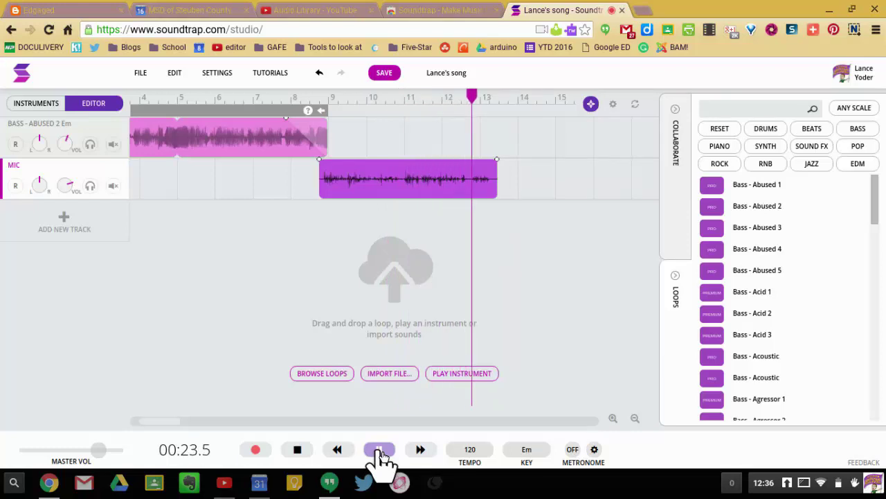
{"action": "left_click", "coordinate": [379, 454]}
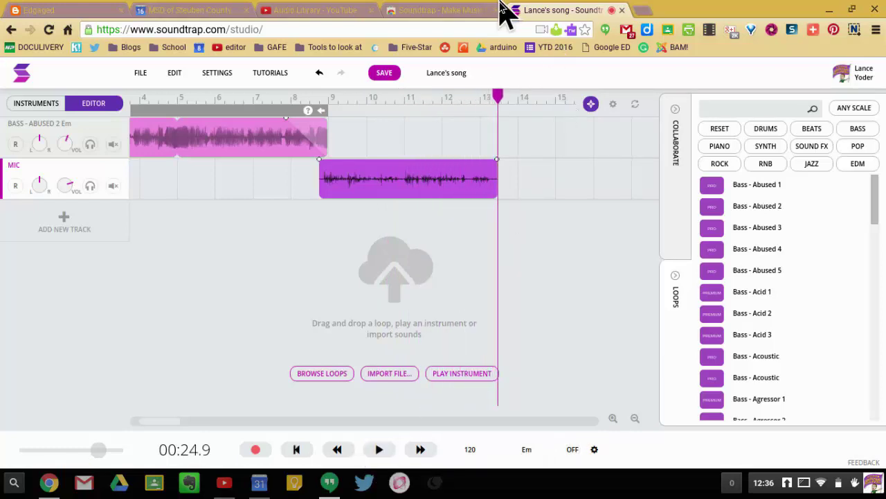
{"action": "left_click", "coordinate": [383, 81]}
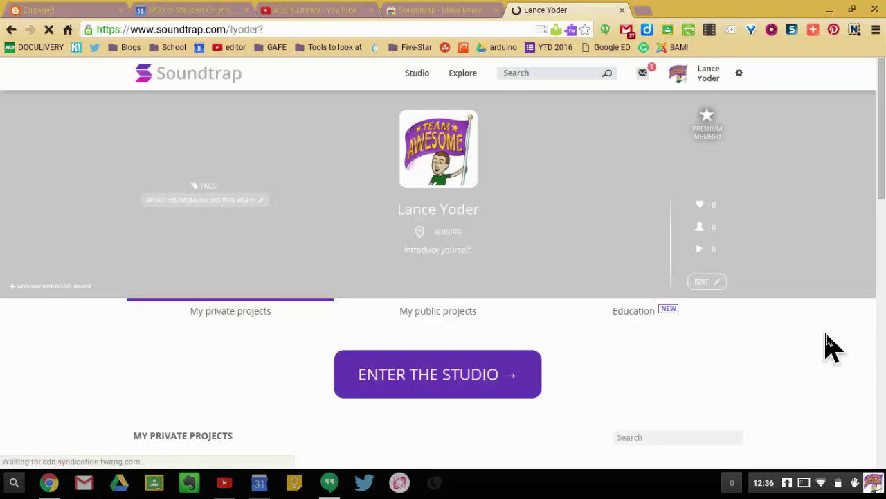
Step: Scroll to the song's card, view its secret share link, and close the Share dialog
{"action": "scroll", "coordinate": [831, 346], "scroll_direction": "down", "scroll_amount": 3}
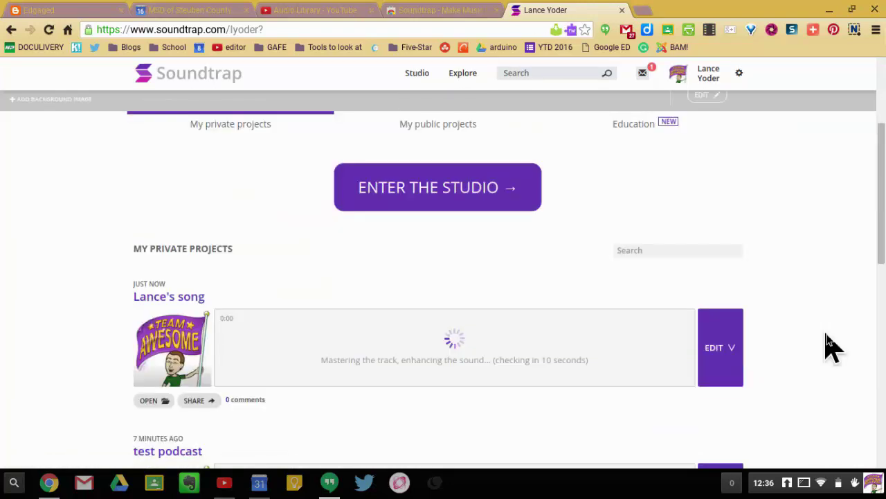
{"action": "scroll", "coordinate": [693, 381], "scroll_direction": "down", "scroll_amount": 1}
{"action": "scroll", "coordinate": [277, 357], "scroll_direction": "down", "scroll_amount": 1}
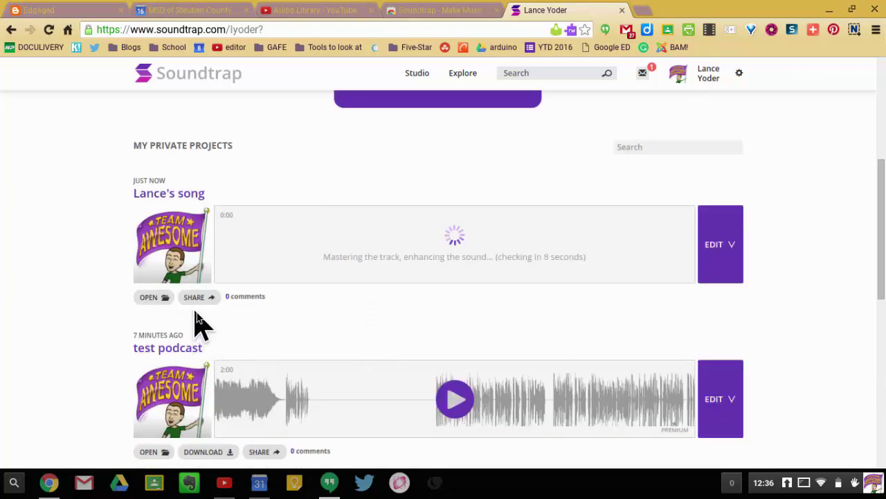
{"action": "left_click", "coordinate": [214, 297]}
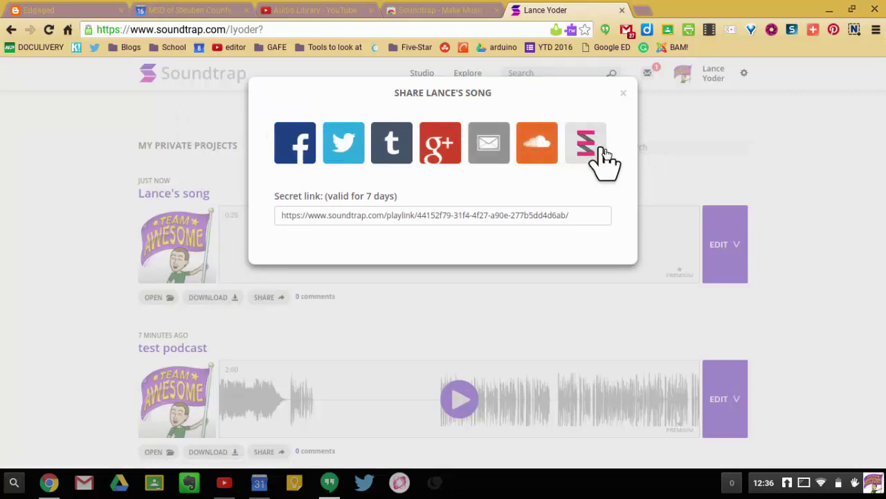
{"action": "left_click", "coordinate": [626, 94]}
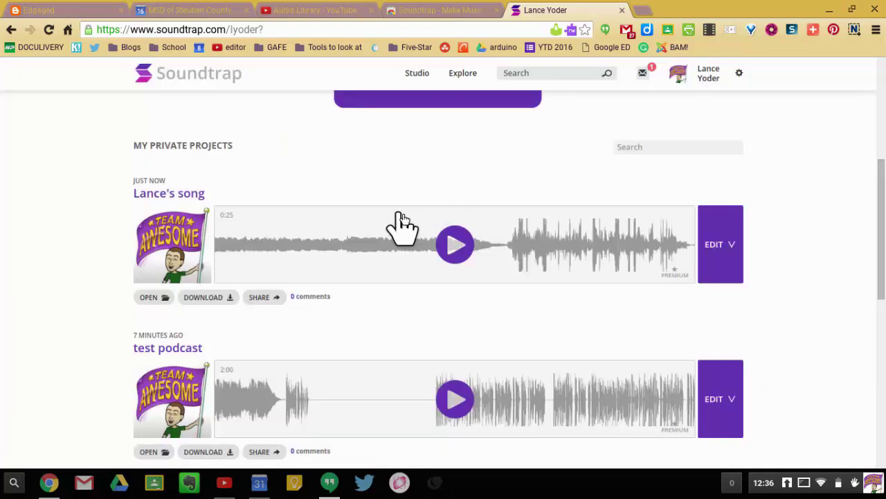
Step: Download the song as an MP3 and select the promotional share link
{"action": "left_click", "coordinate": [229, 298]}
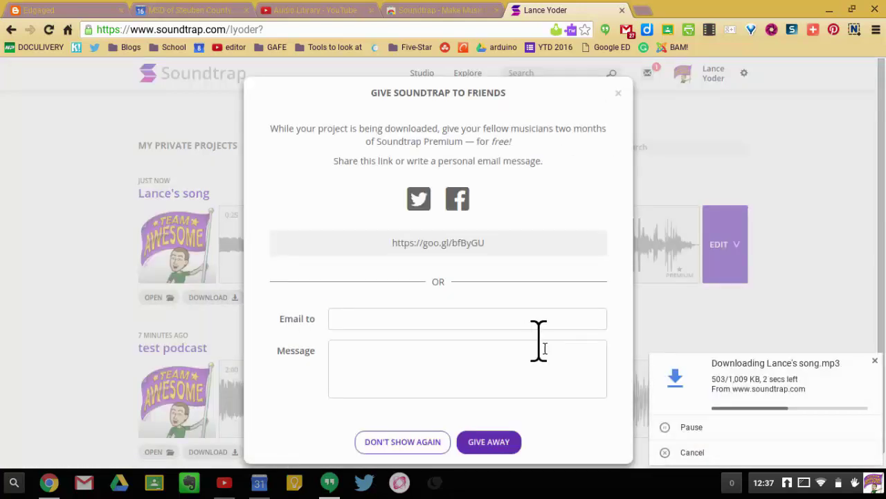
{"action": "left_click", "coordinate": [445, 244]}
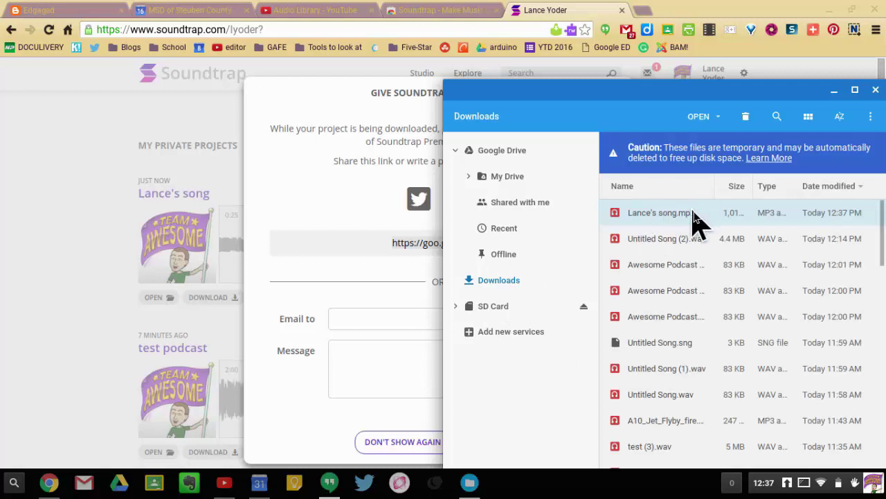
Step: Move the Files Downloads window aside and close it
{"action": "left_click_drag", "start_coordinate": [801, 97], "coordinate": [734, 76]}
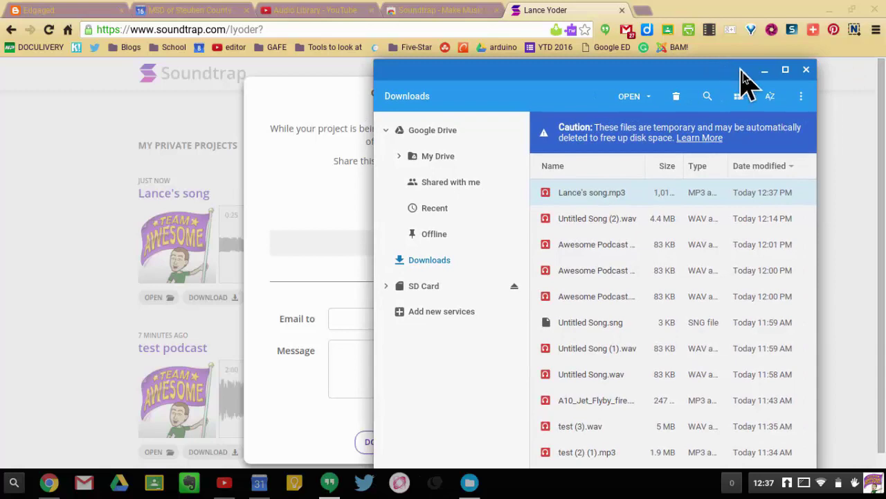
{"action": "left_click", "coordinate": [806, 69]}
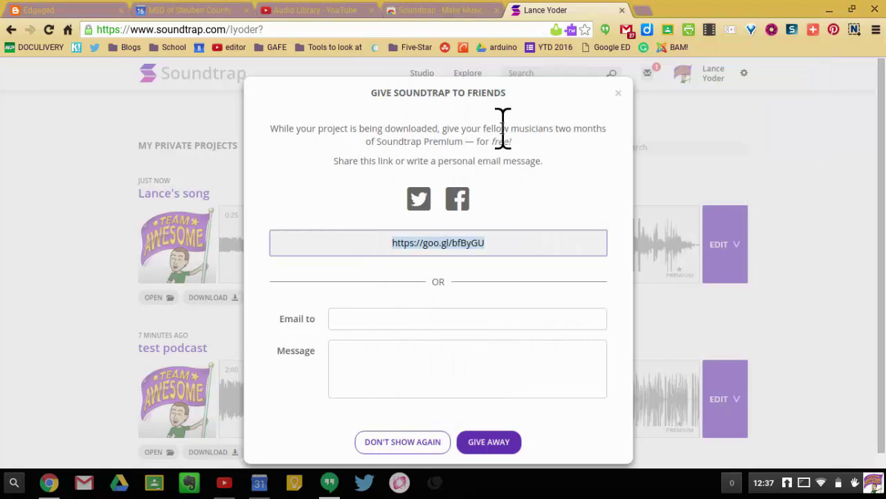